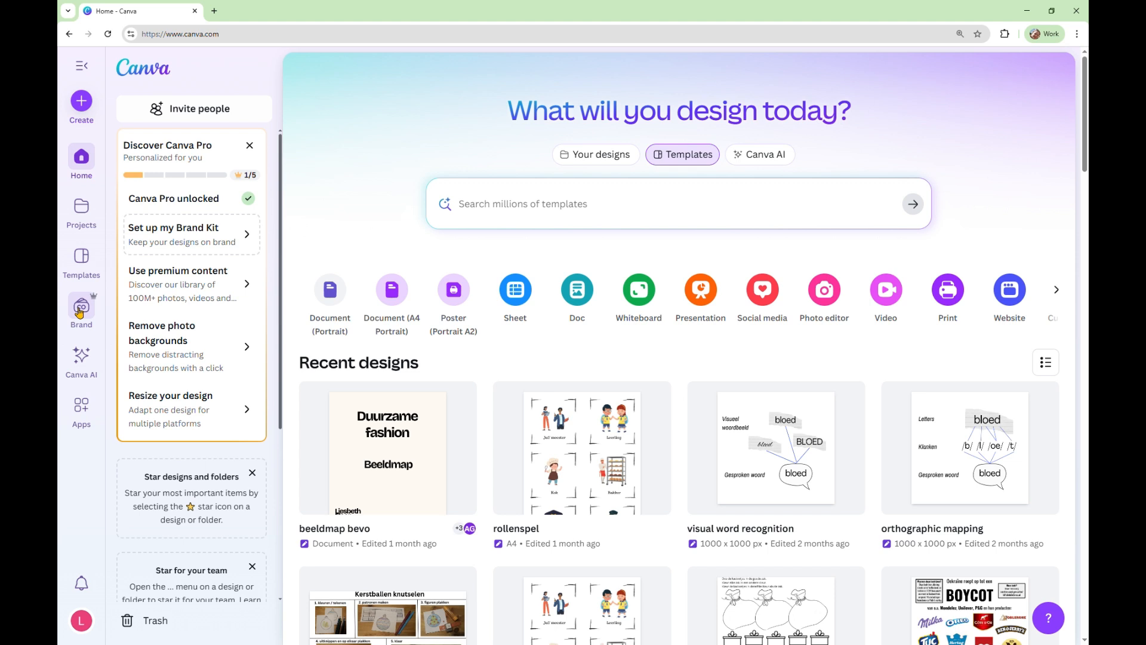
Step: Upload the custom font file schoolcursive.otf to the existing Brand Kit's uploaded fonts and confirm the usage rights
{"action": "left_click", "coordinate": [79, 307]}
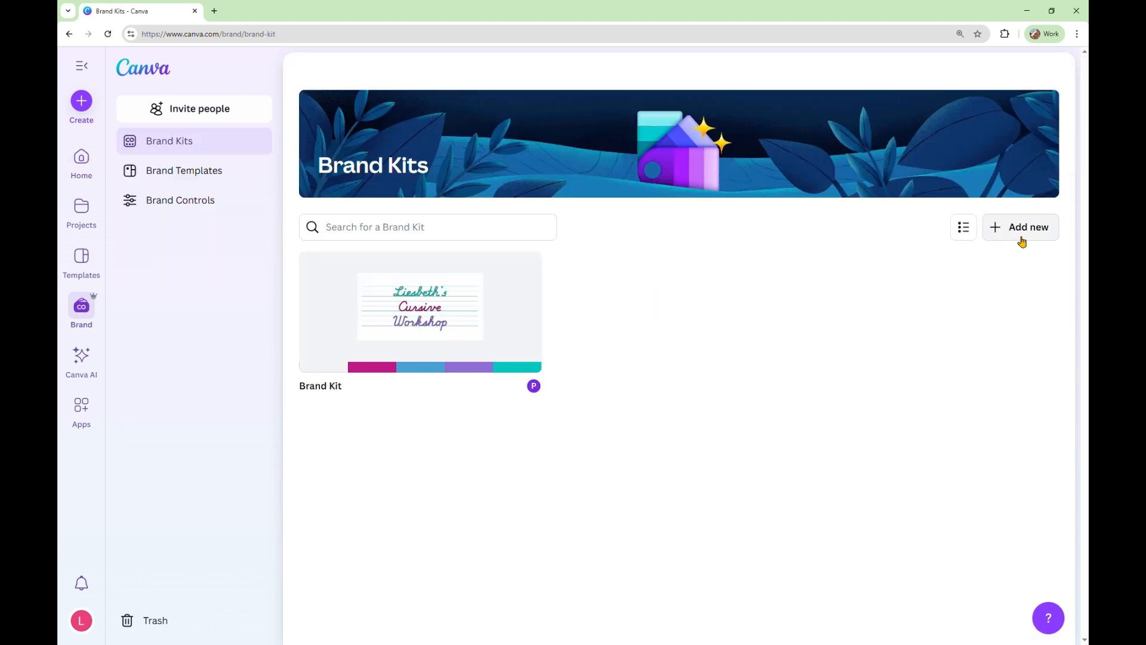
{"action": "left_click", "coordinate": [462, 320]}
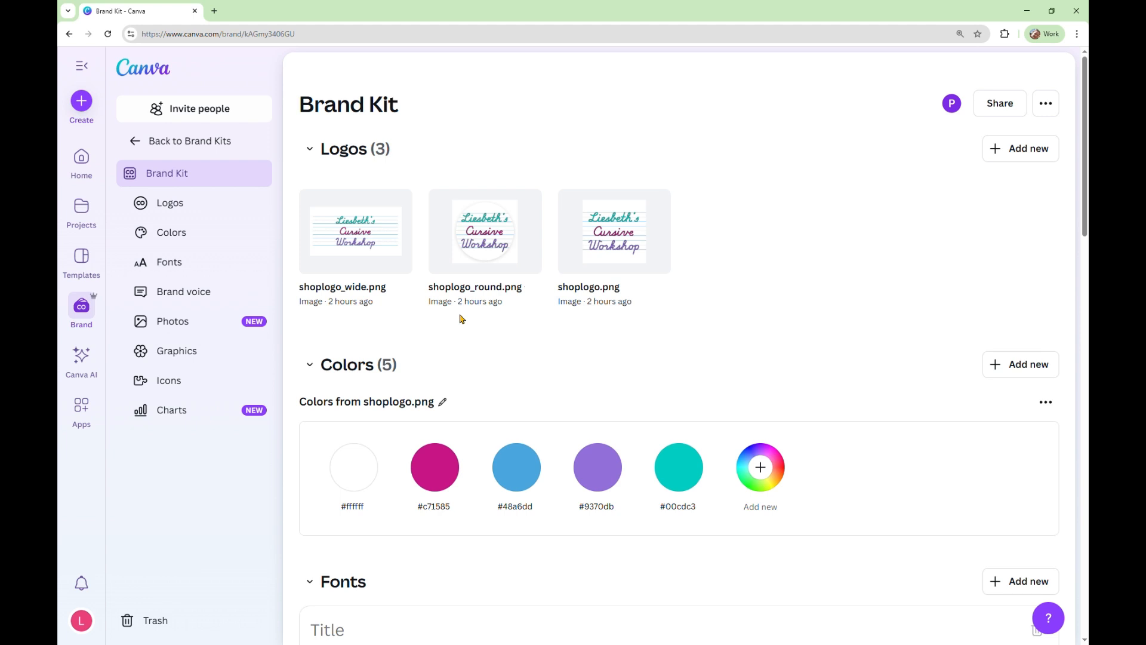
{"action": "left_click", "coordinate": [182, 273]}
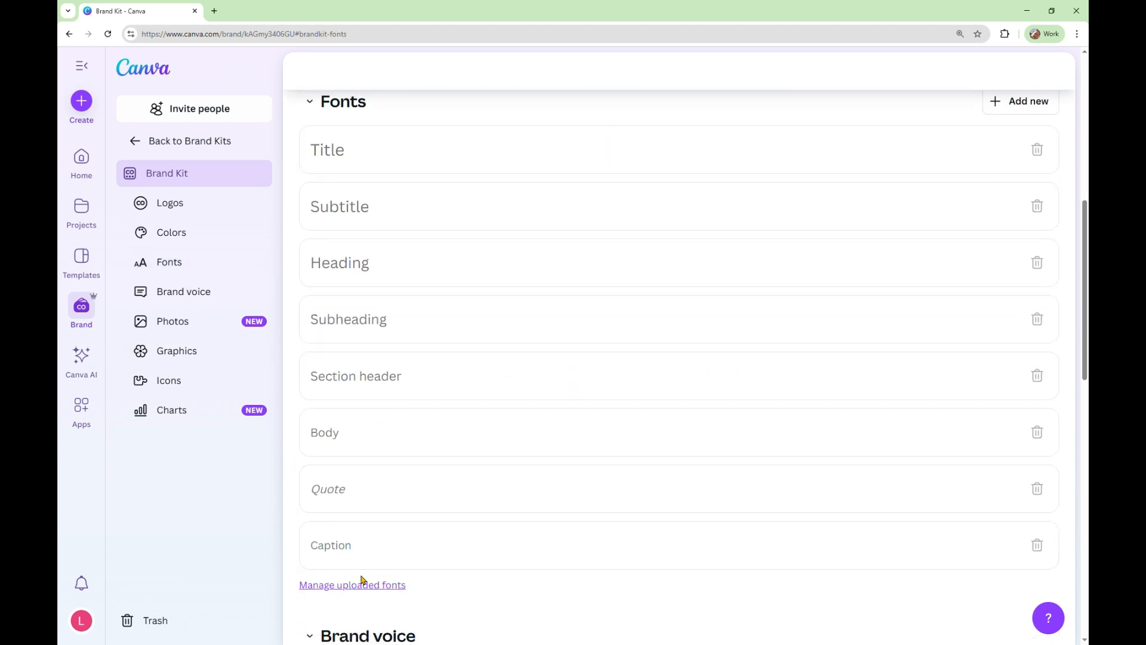
{"action": "left_click", "coordinate": [368, 586]}
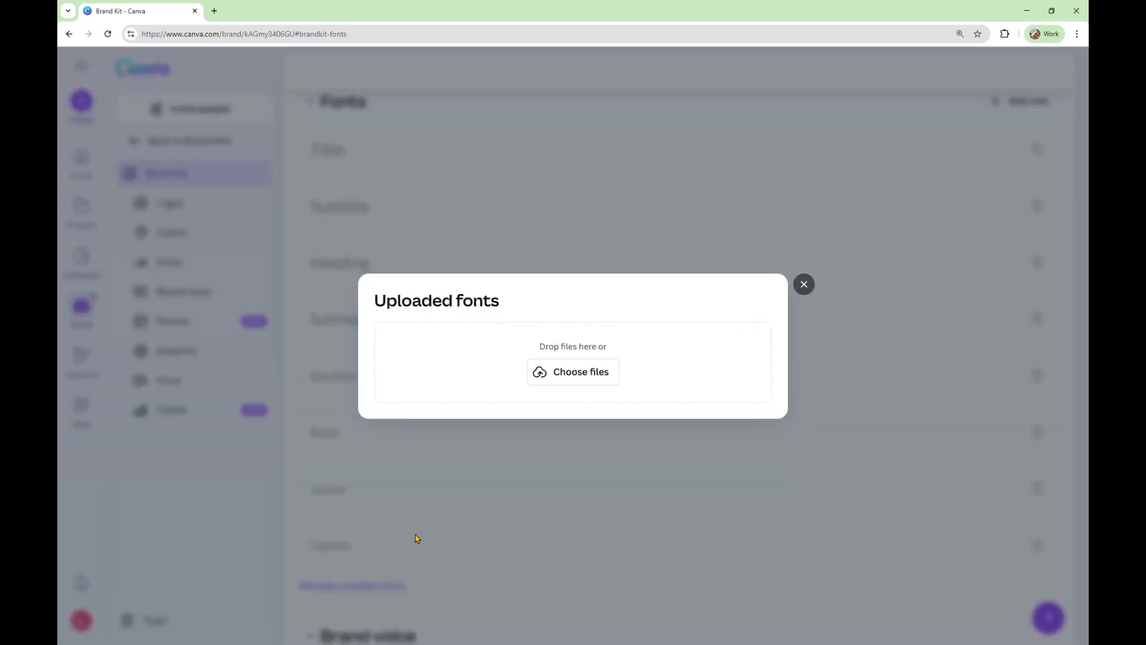
{"action": "left_click", "coordinate": [568, 385]}
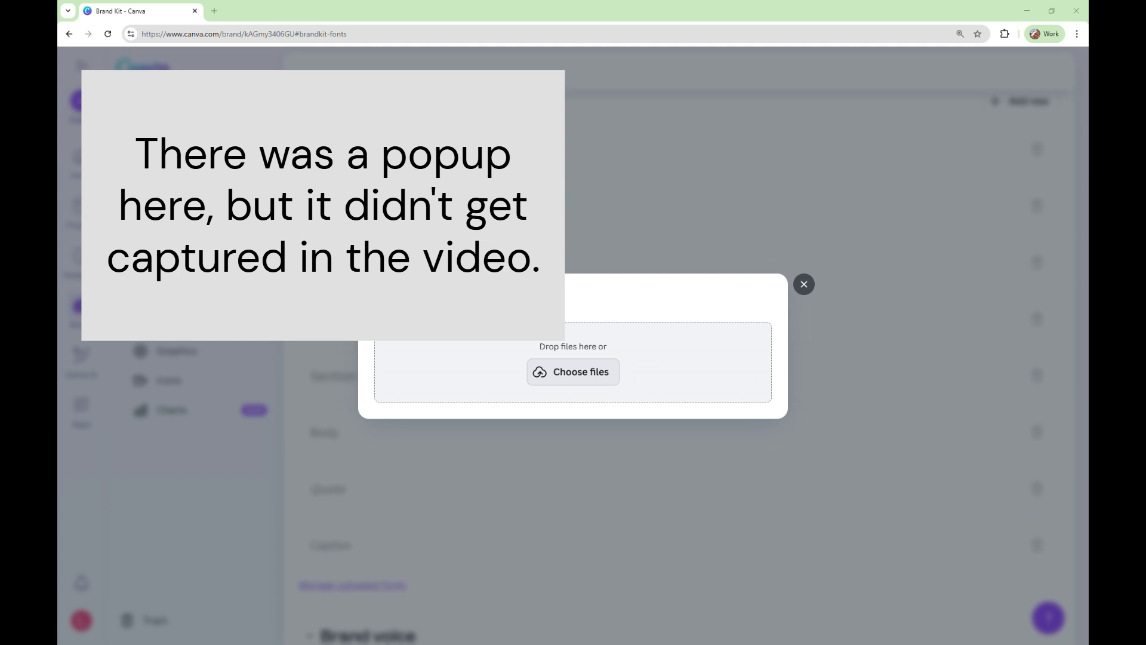
{"action": "left_click", "coordinate": [560, 352]}
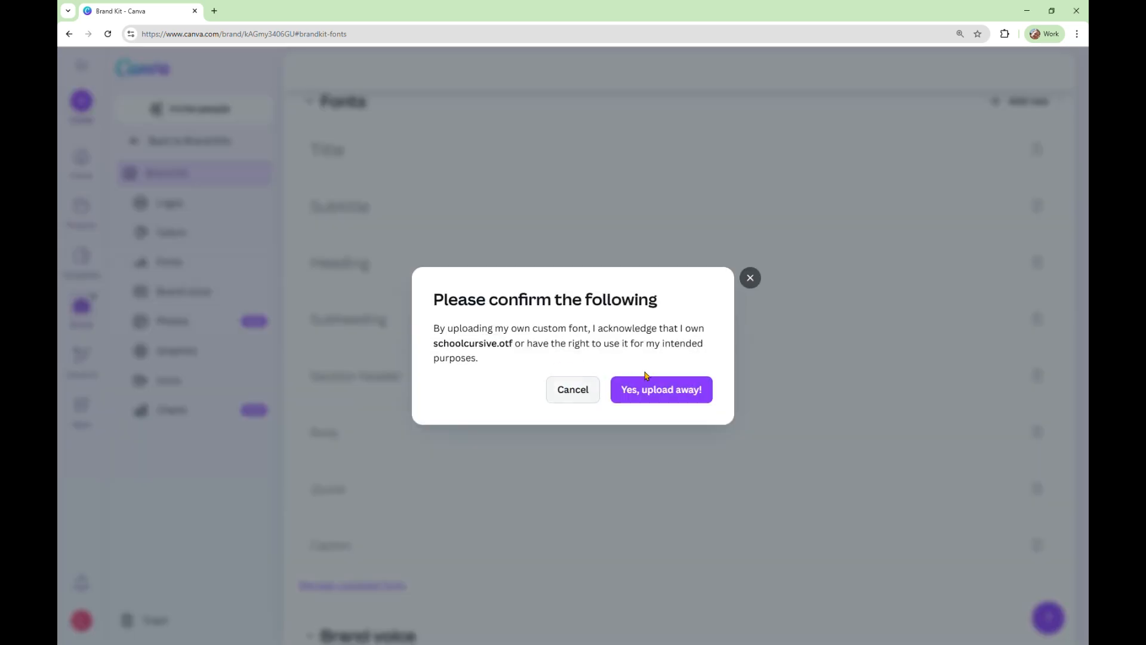
{"action": "left_click", "coordinate": [652, 388]}
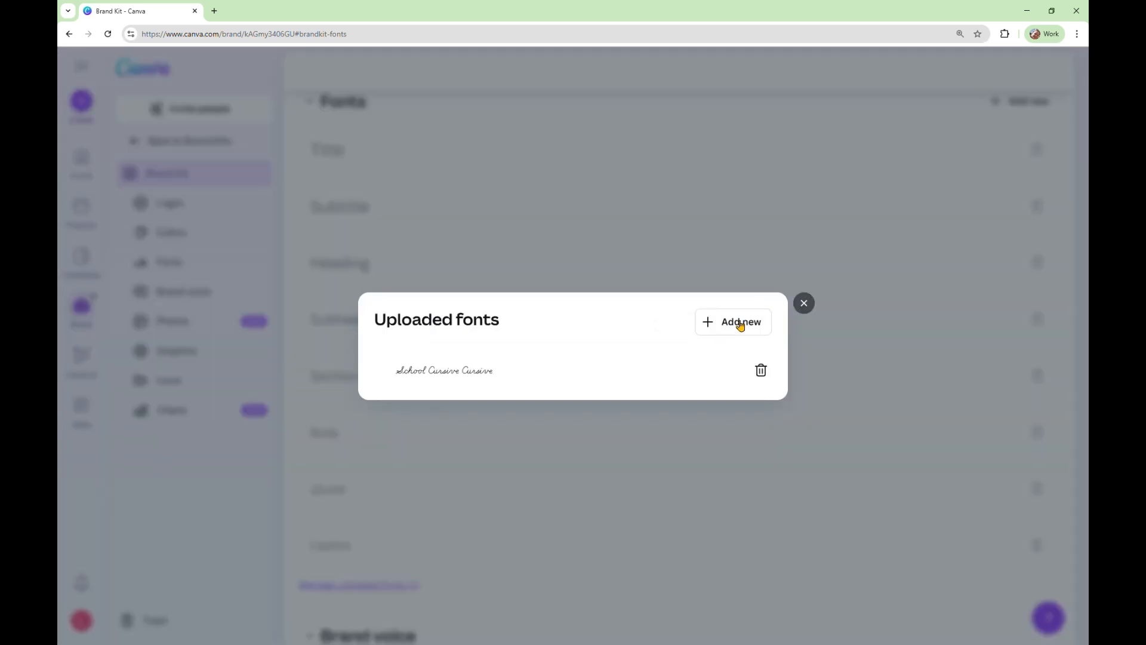
Step: Upload the School Cursive Guides font as a second custom font and close the uploaded fonts dialog
{"action": "left_click", "coordinate": [740, 326]}
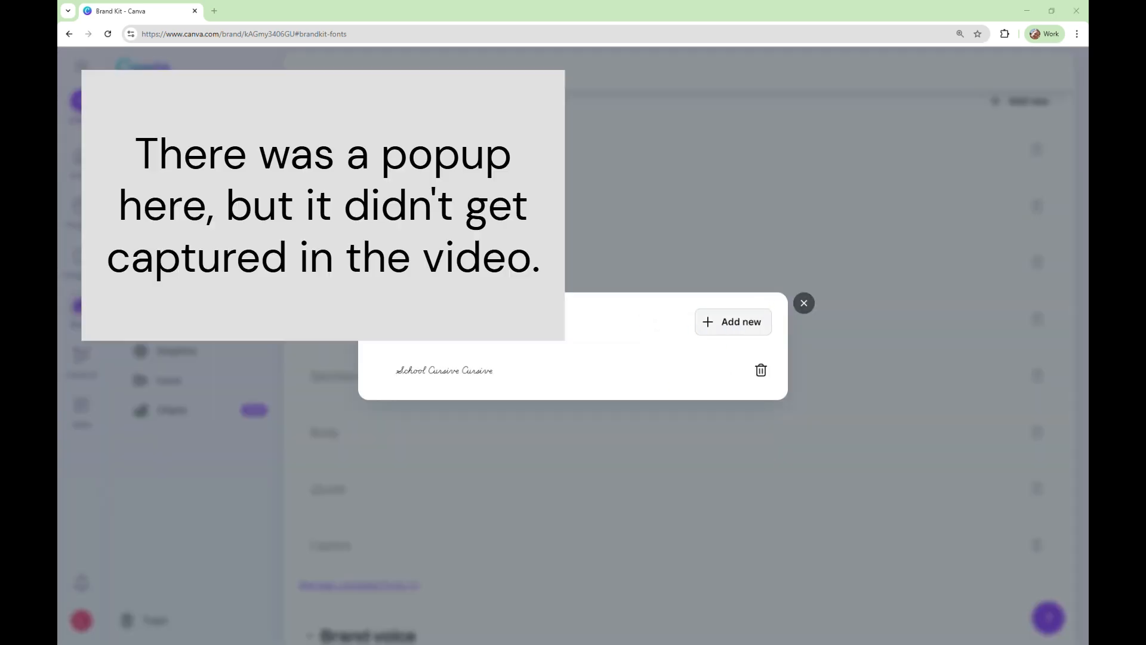
{"action": "left_click", "coordinate": [564, 353]}
{"action": "left_click", "coordinate": [696, 389]}
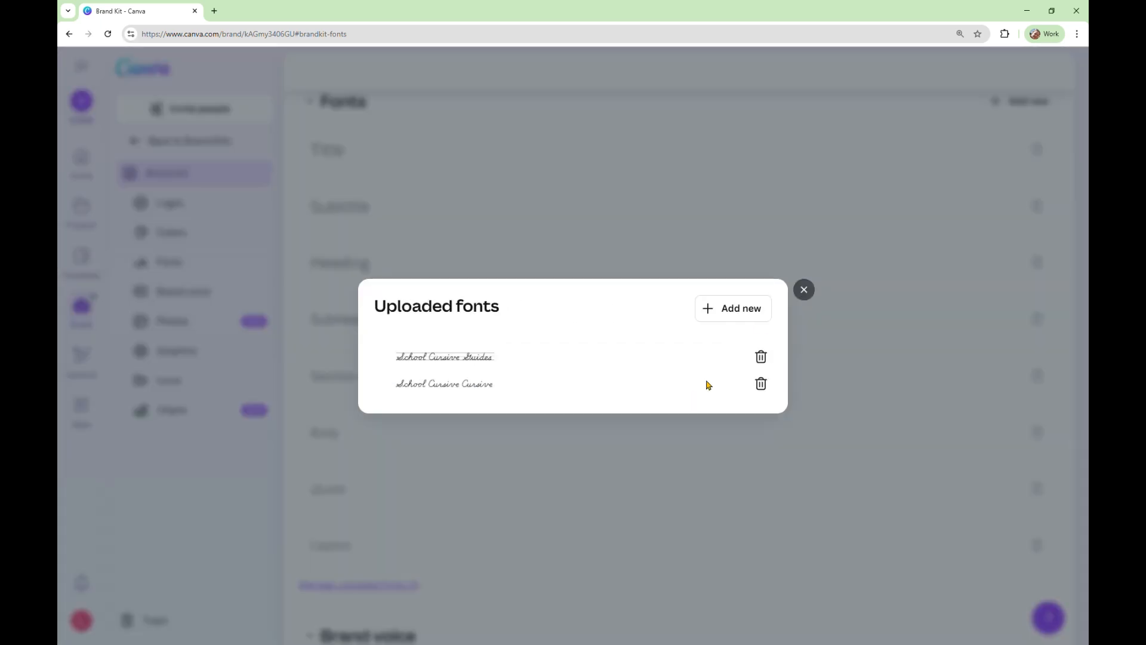
{"action": "left_click", "coordinate": [804, 290]}
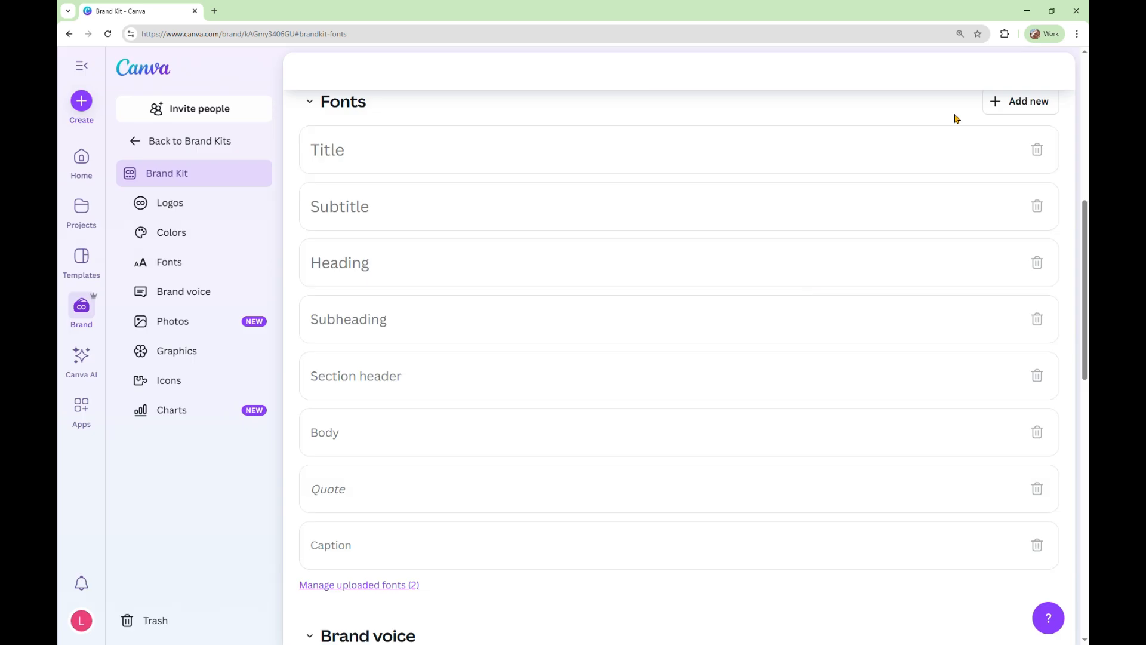
Step: Create a new blank Poster (Portrait A2) design and close the side pane beside the page
{"action": "left_click", "coordinate": [81, 101]}
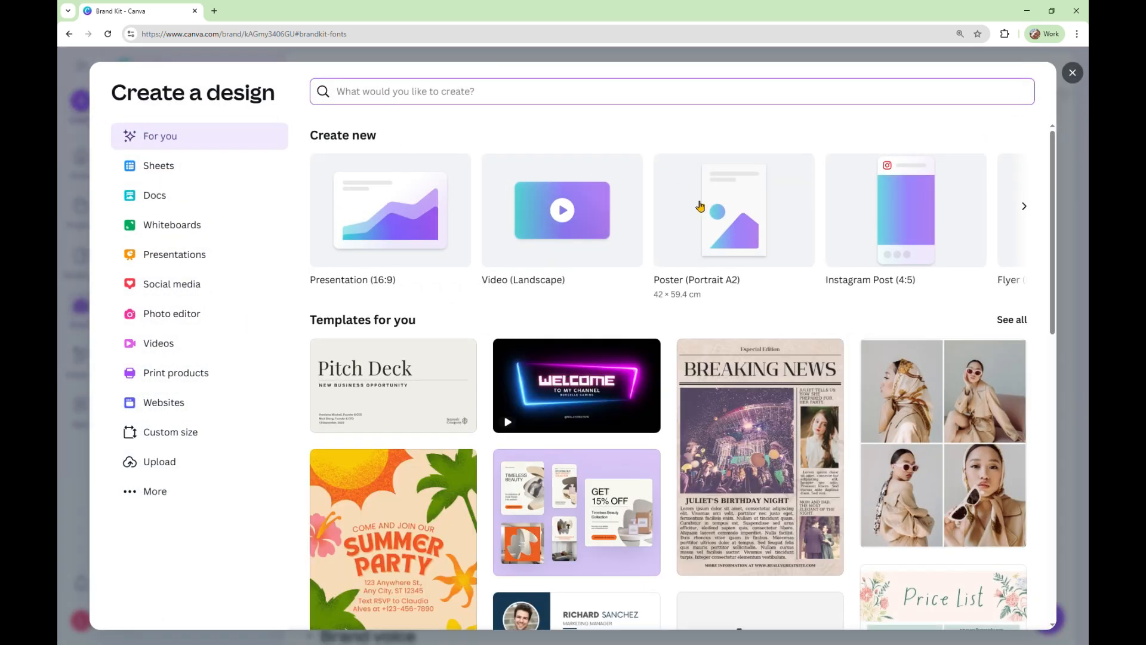
{"action": "left_click", "coordinate": [682, 195]}
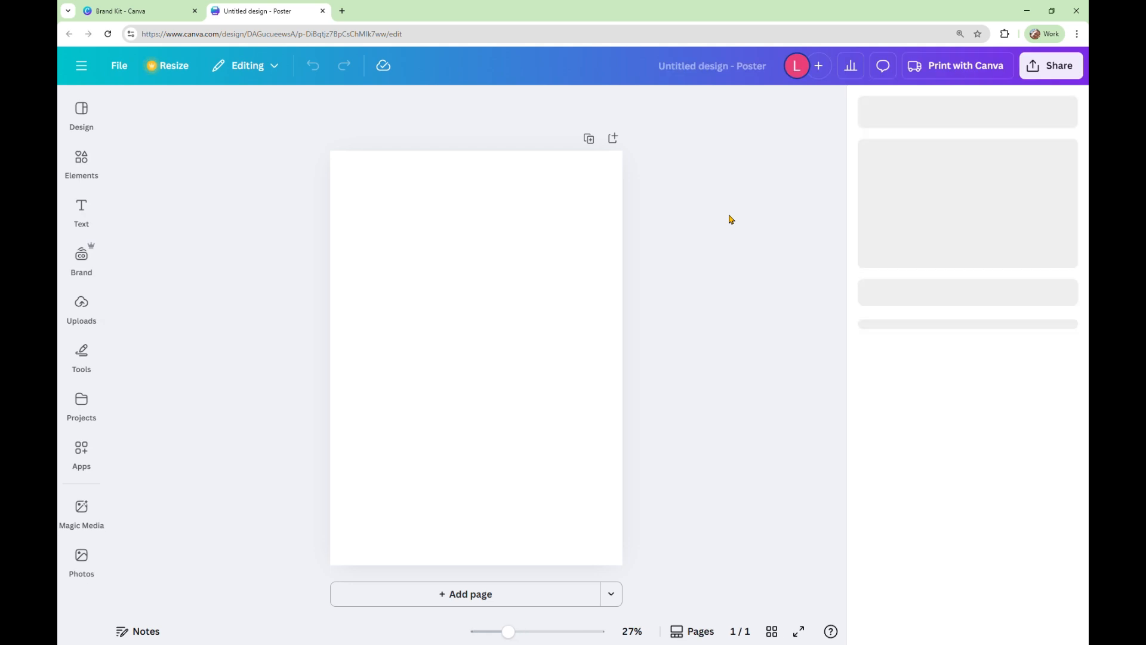
{"action": "left_click", "coordinate": [1073, 99]}
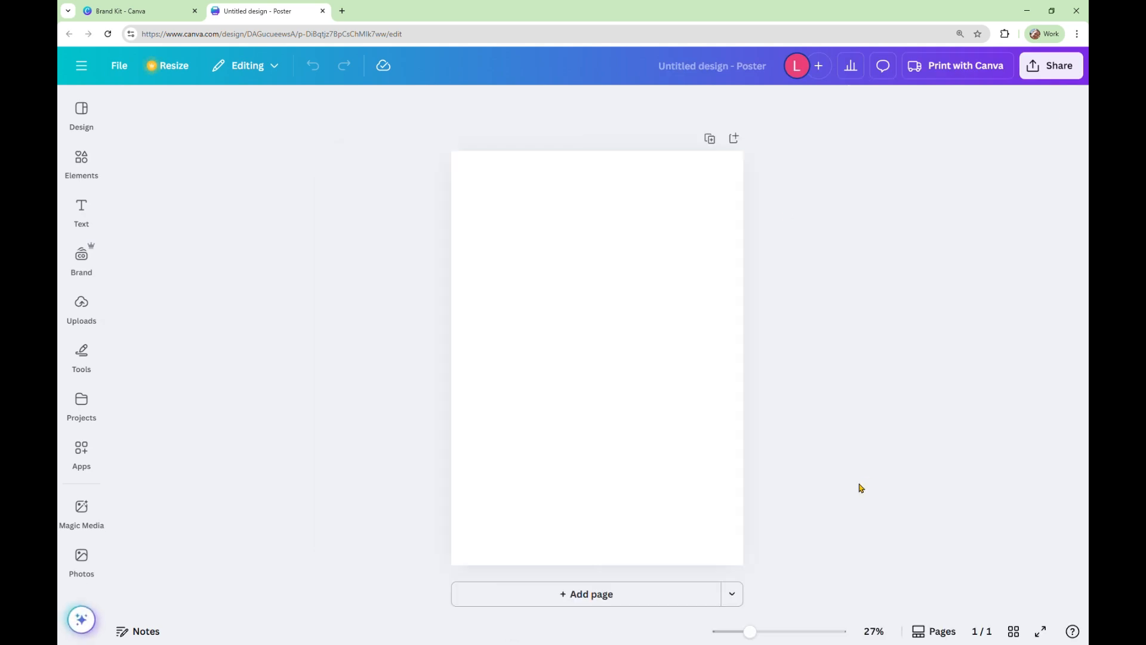
Step: Add a text box to the poster and set its font to the uploaded School Cursive Cursive
{"action": "left_click_drag", "start_coordinate": [751, 632], "coordinate": [770, 633]}
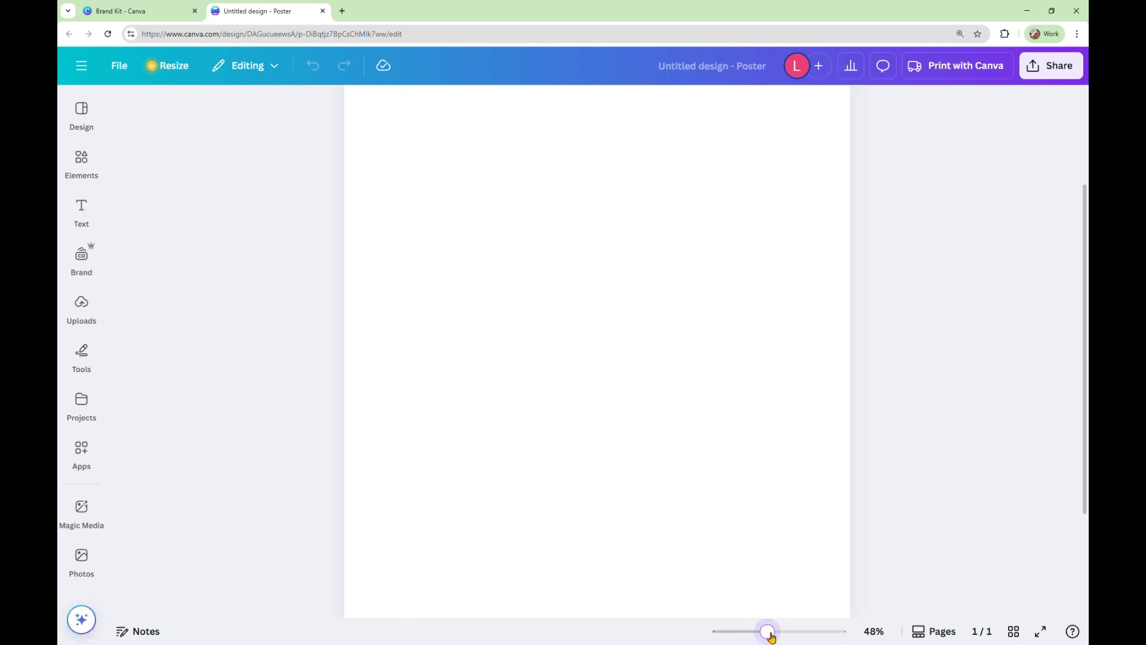
{"action": "left_click", "coordinate": [80, 216]}
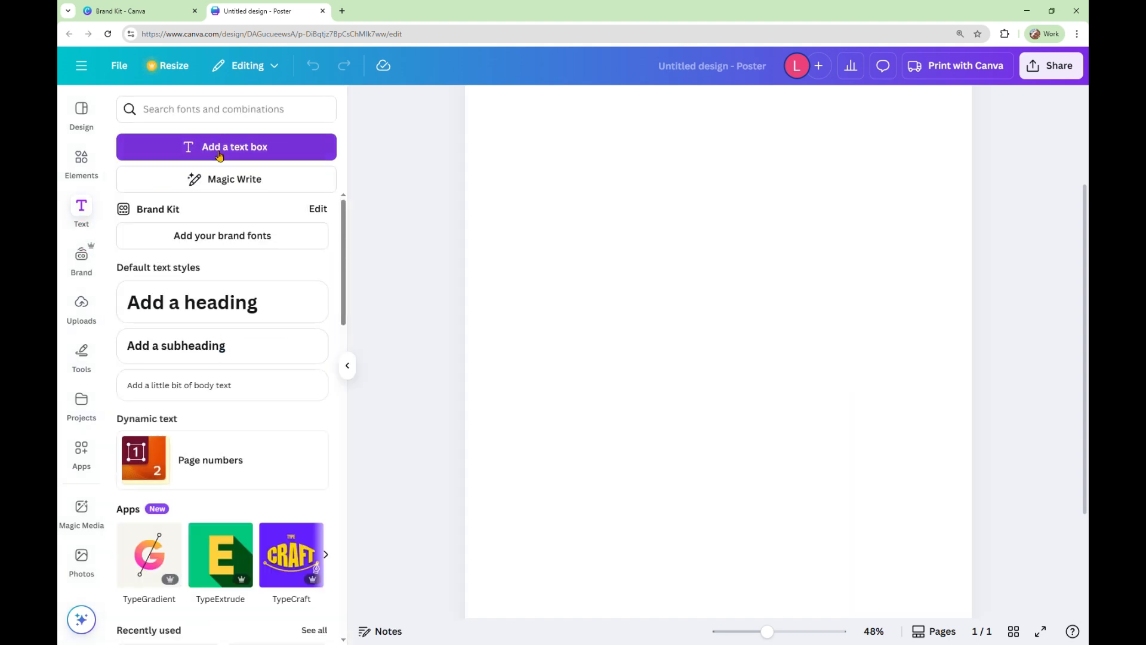
{"action": "left_click", "coordinate": [219, 148]}
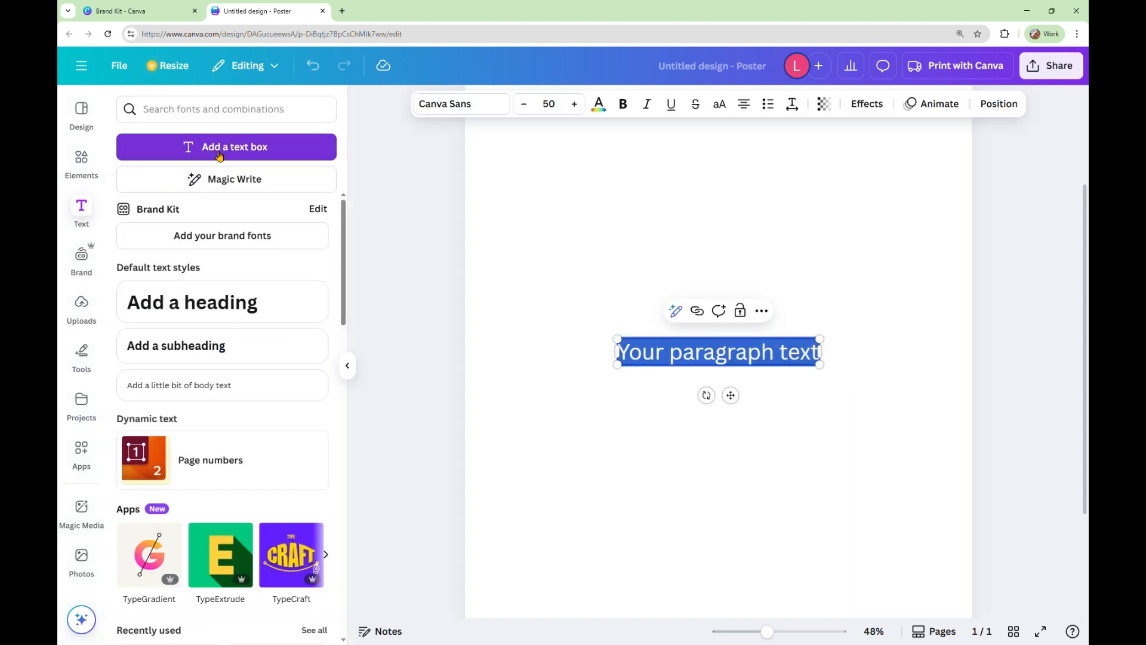
{"action": "left_click", "coordinate": [465, 107]}
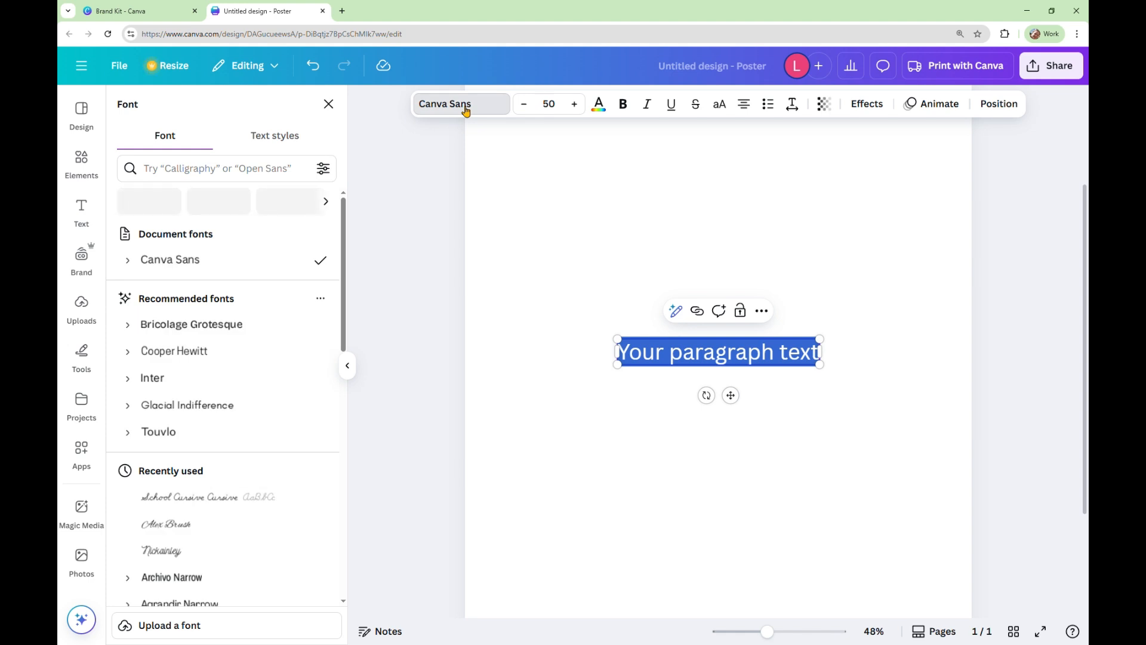
{"action": "scroll", "coordinate": [314, 412], "scroll_direction": "down", "scroll_amount": 6}
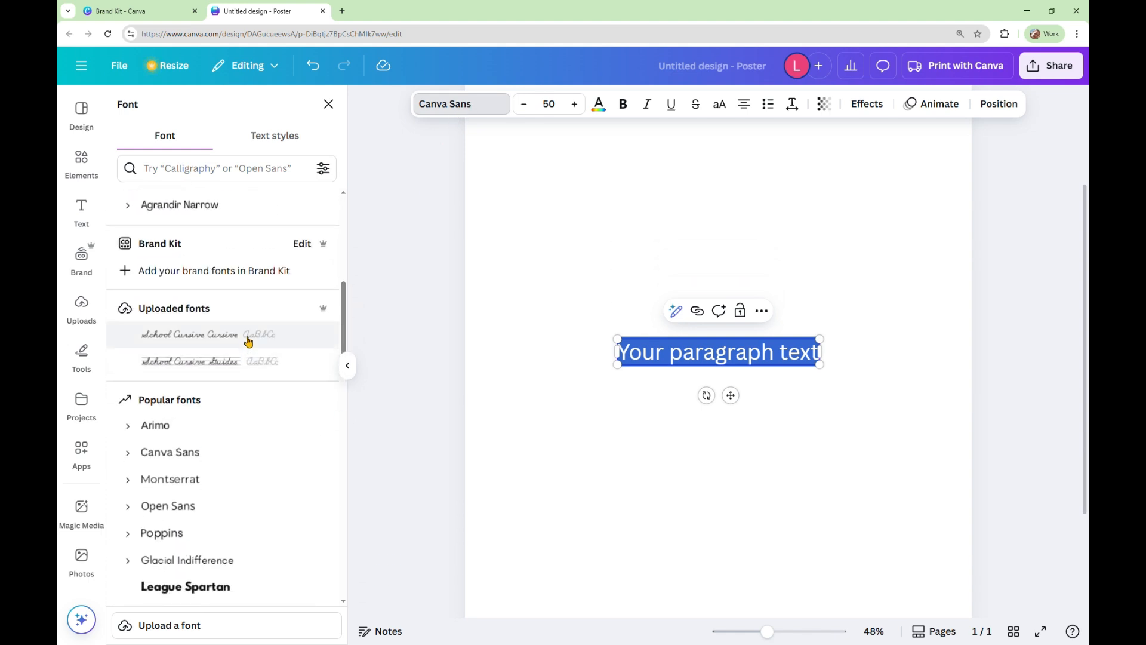
{"action": "left_click", "coordinate": [249, 341]}
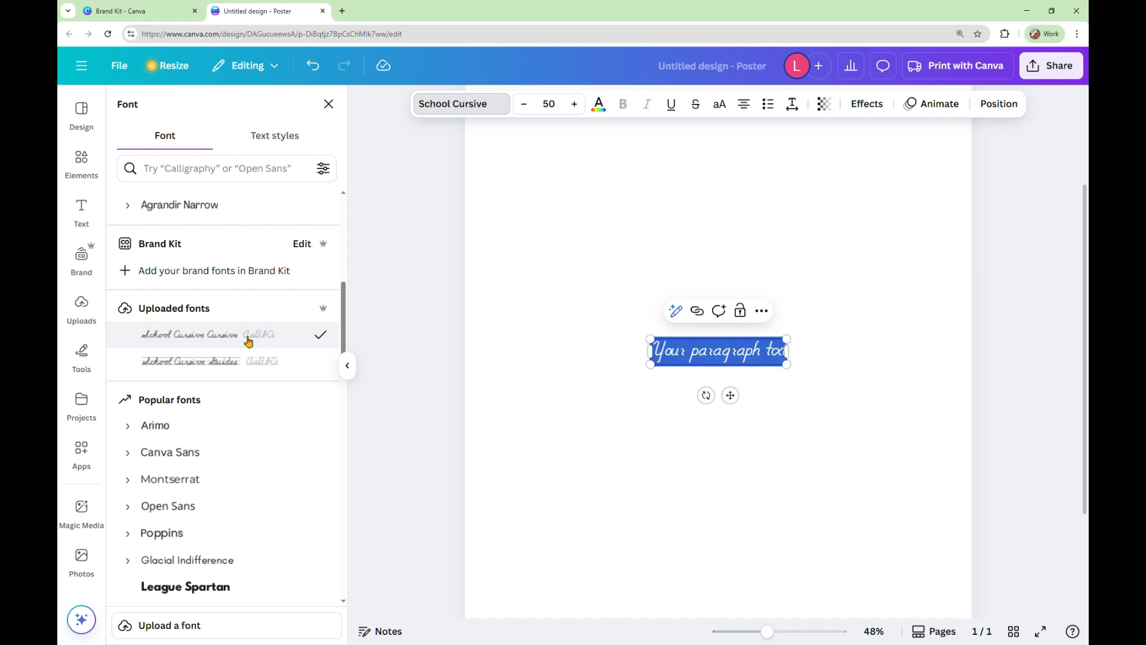
Step: Enlarge the placeholder text box to nearly the page width, at a font size of about 165
{"action": "left_click_drag", "start_coordinate": [788, 366], "coordinate": [949, 442]}
{"action": "left_click_drag", "start_coordinate": [776, 366], "coordinate": [623, 321]}
{"action": "left_click_drag", "start_coordinate": [789, 342], "coordinate": [945, 385]}
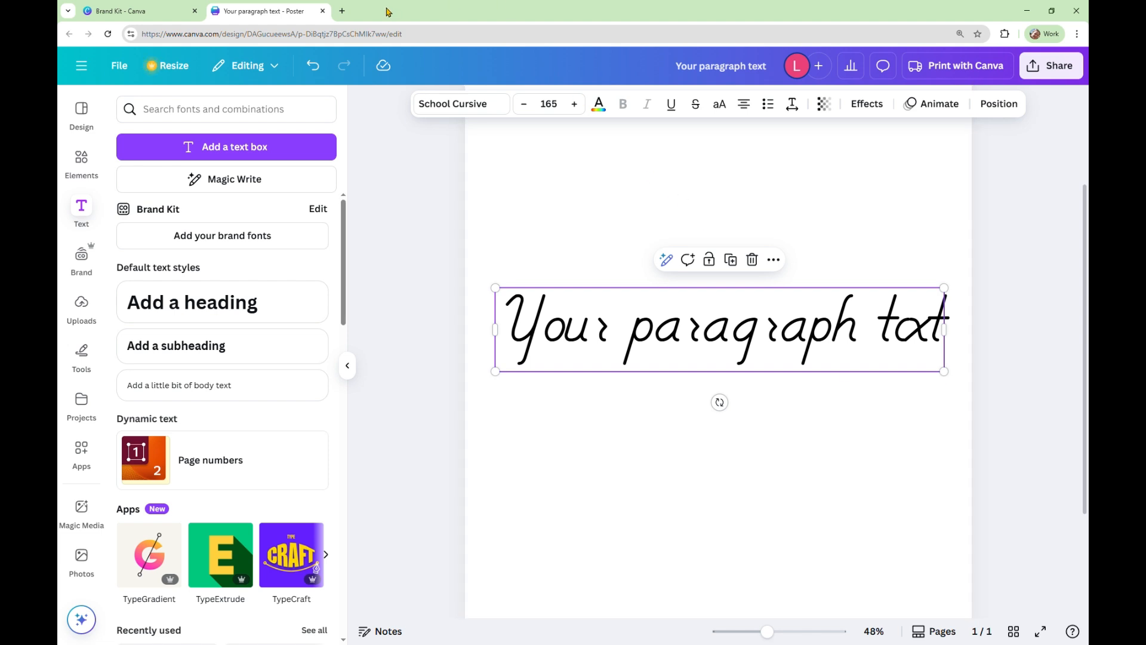
Step: Open cursiveworkshop.com in a new browser tab and go to its Powerpoint support page
{"action": "left_click", "coordinate": [344, 12]}
{"action": "left_click", "coordinate": [350, 39]}
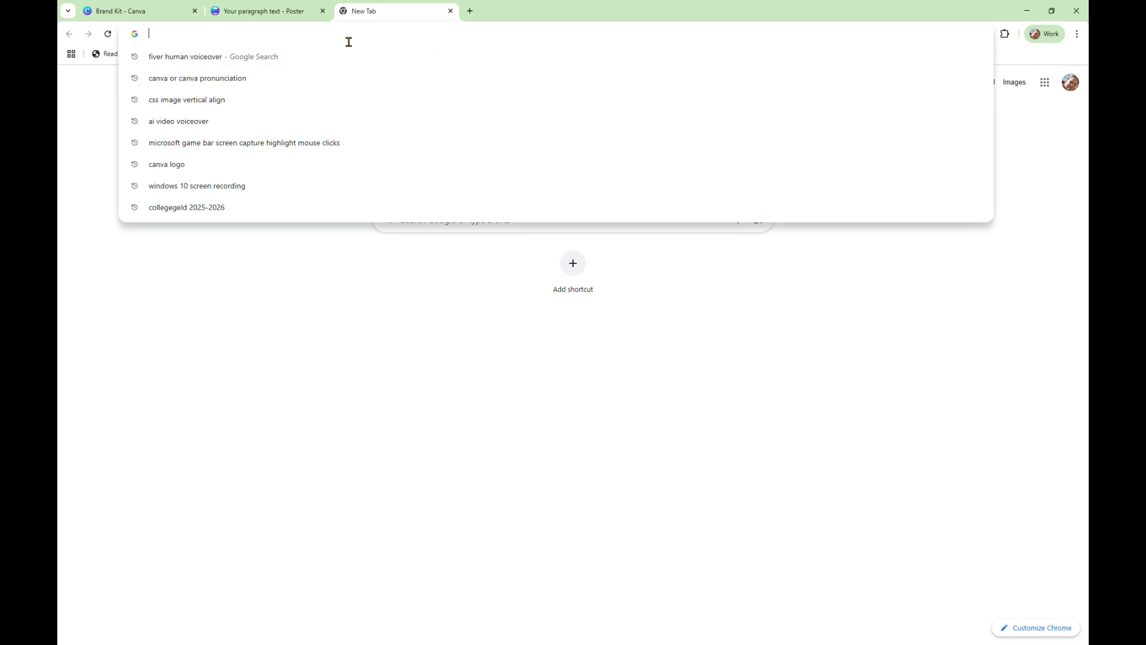
{"action": "type", "text": "cursiveworkshop.com"}
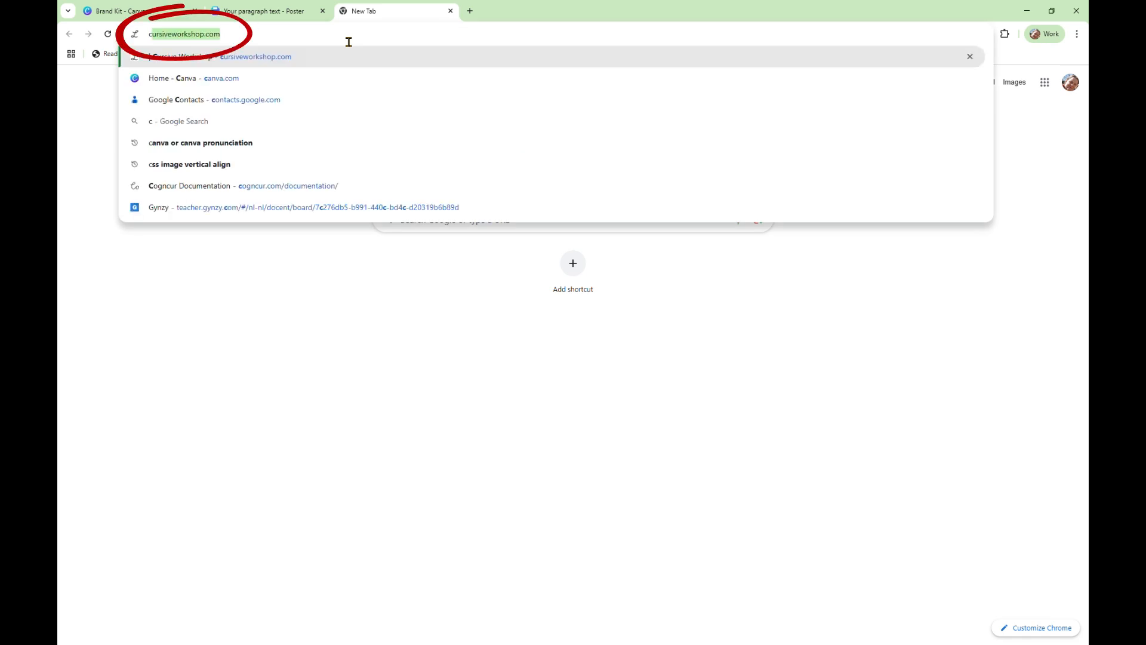
{"action": "key", "text": "Return"}
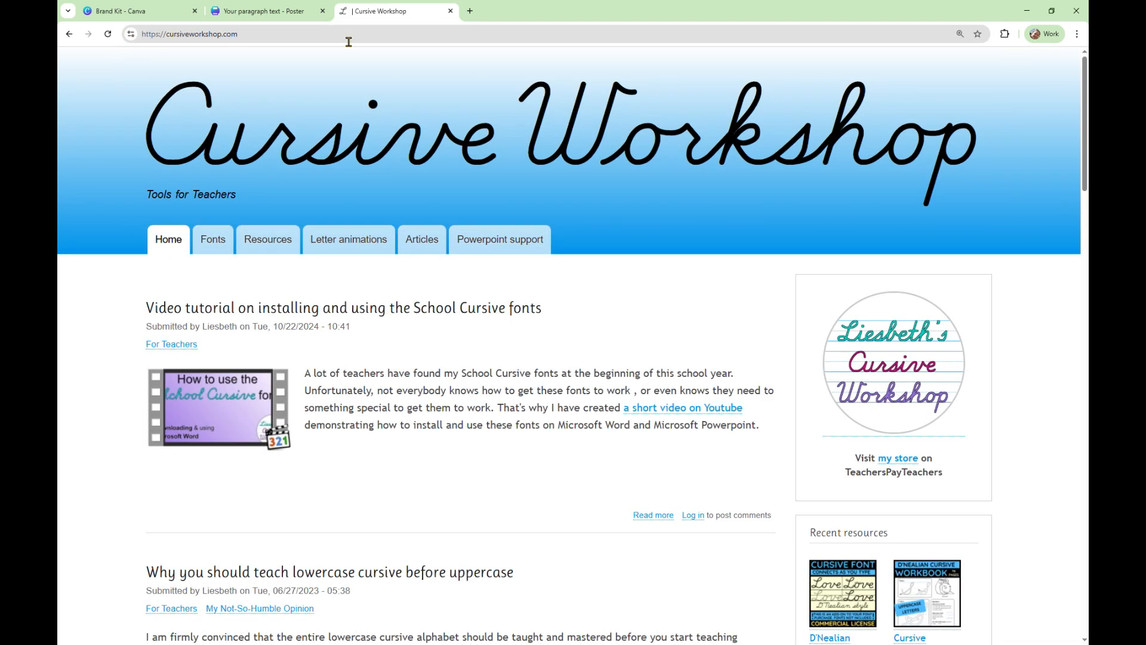
{"action": "left_click", "coordinate": [518, 246]}
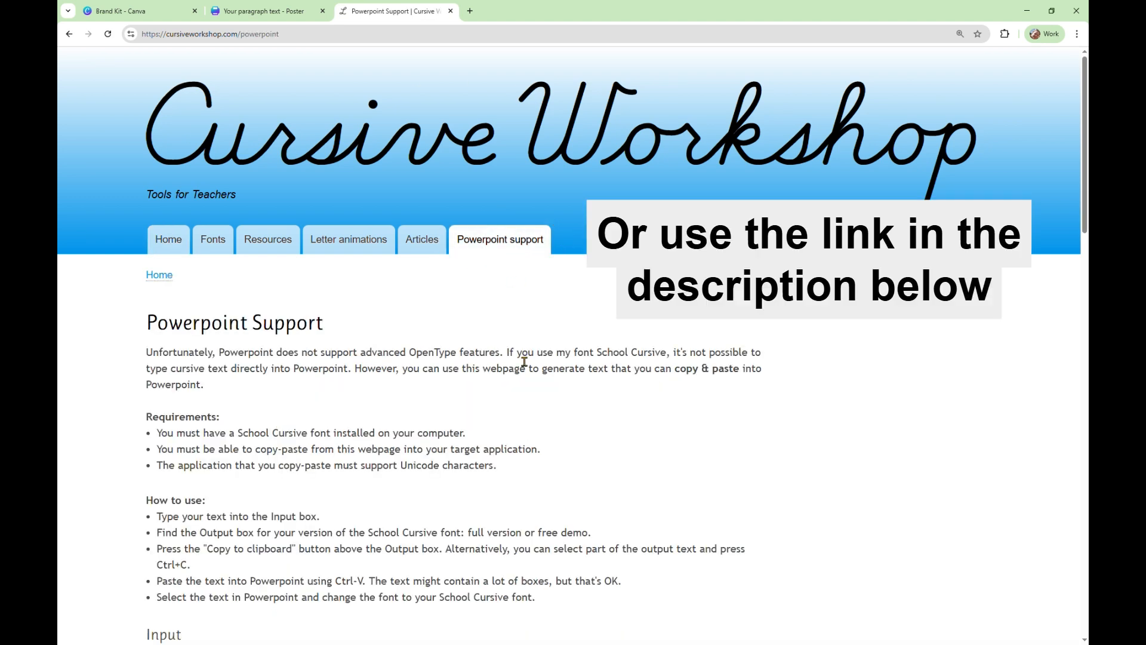
Step: Replace the converter's sample input with "Welcome, year 3!" and copy the full version output to the clipboard
{"action": "scroll", "coordinate": [523, 360], "scroll_direction": "down", "scroll_amount": 5}
{"action": "left_click", "coordinate": [210, 361]}
{"action": "left_click_drag", "start_coordinate": [210, 360], "coordinate": [101, 322]}
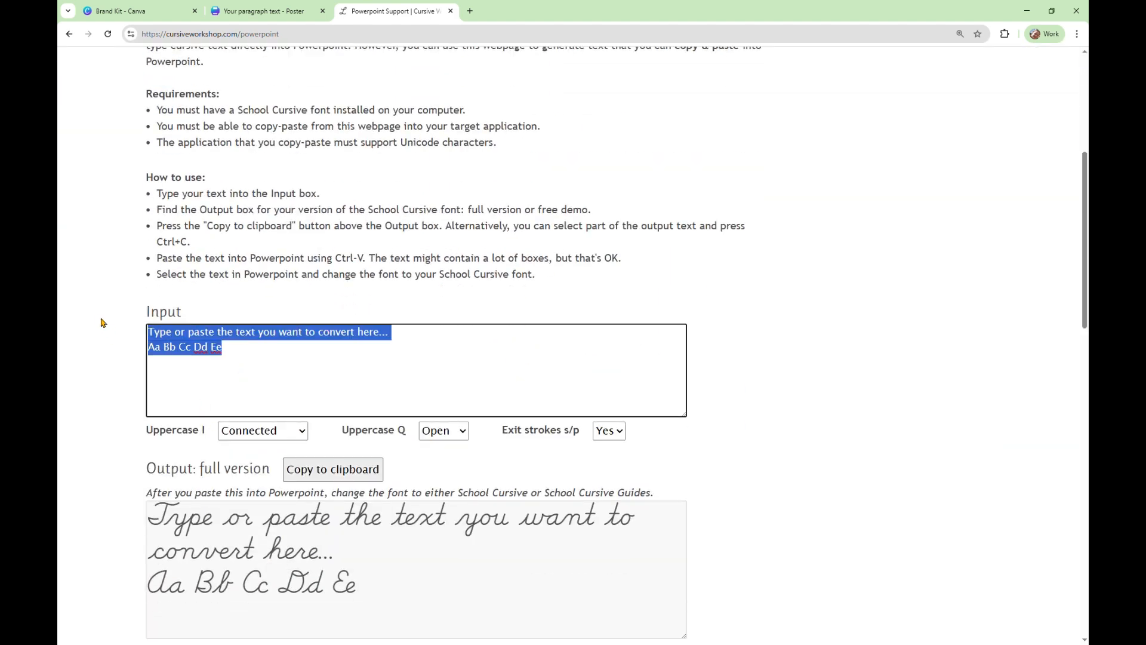
{"action": "type", "text": "We"}
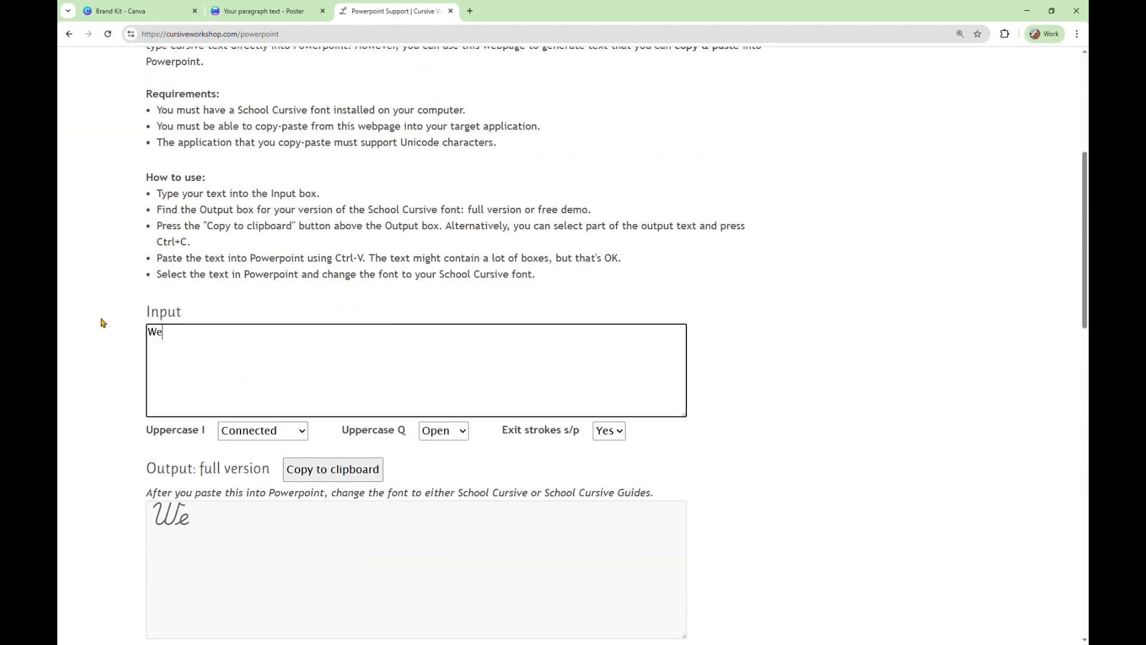
{"action": "type", "text": "lcome"}
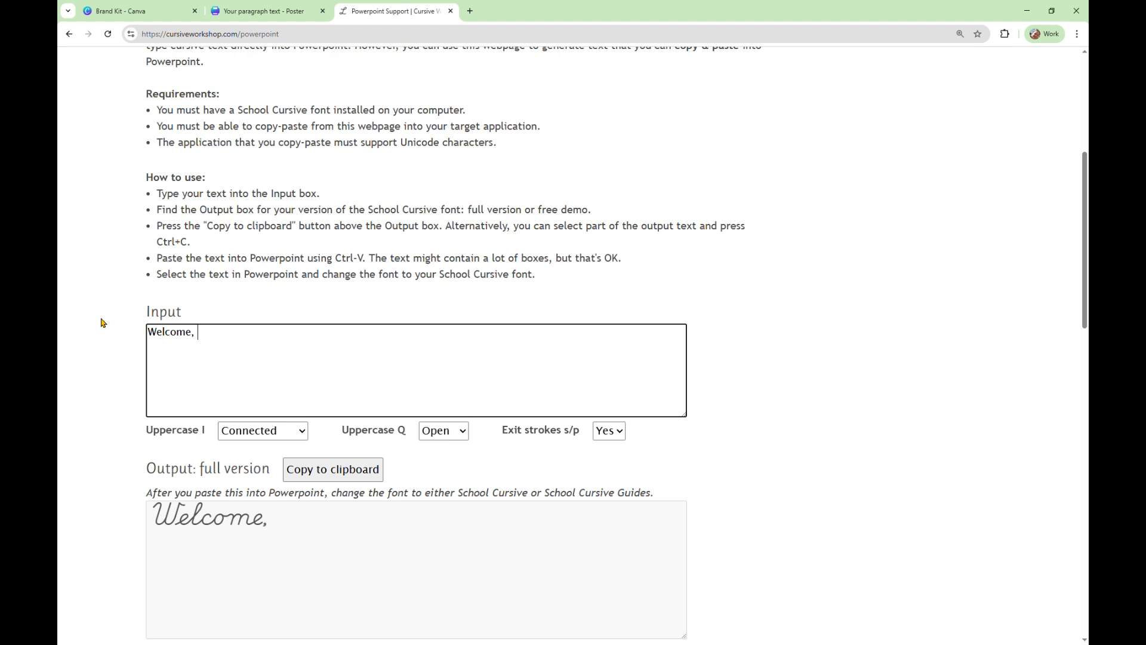
{"action": "type", "text": ", year 3!"}
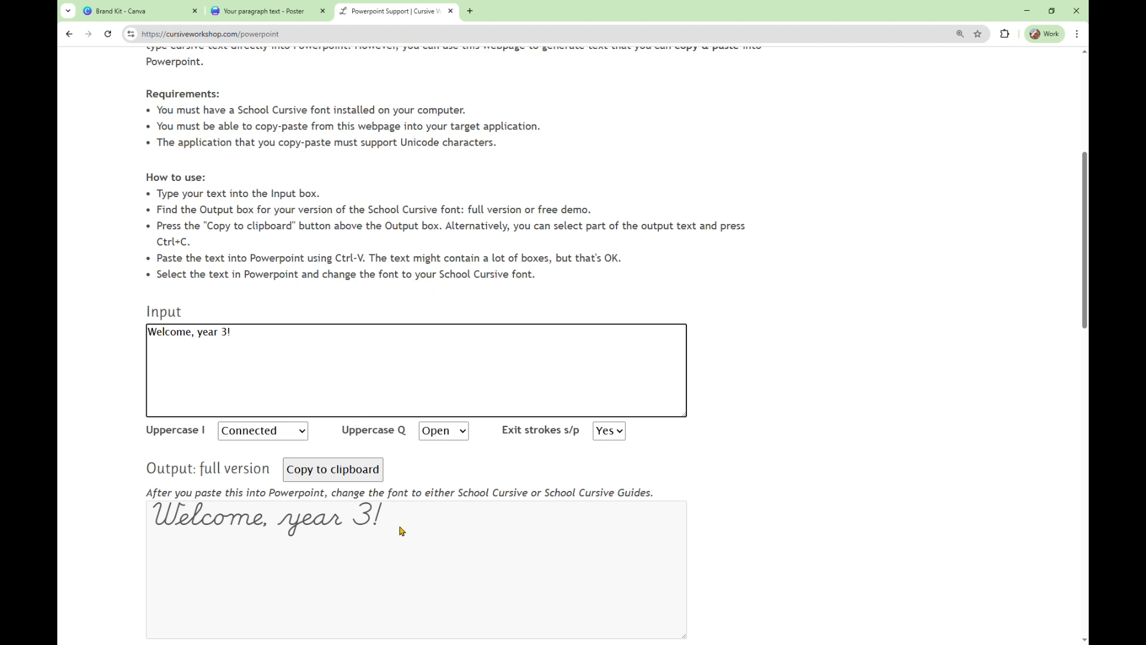
{"action": "left_click", "coordinate": [354, 475]}
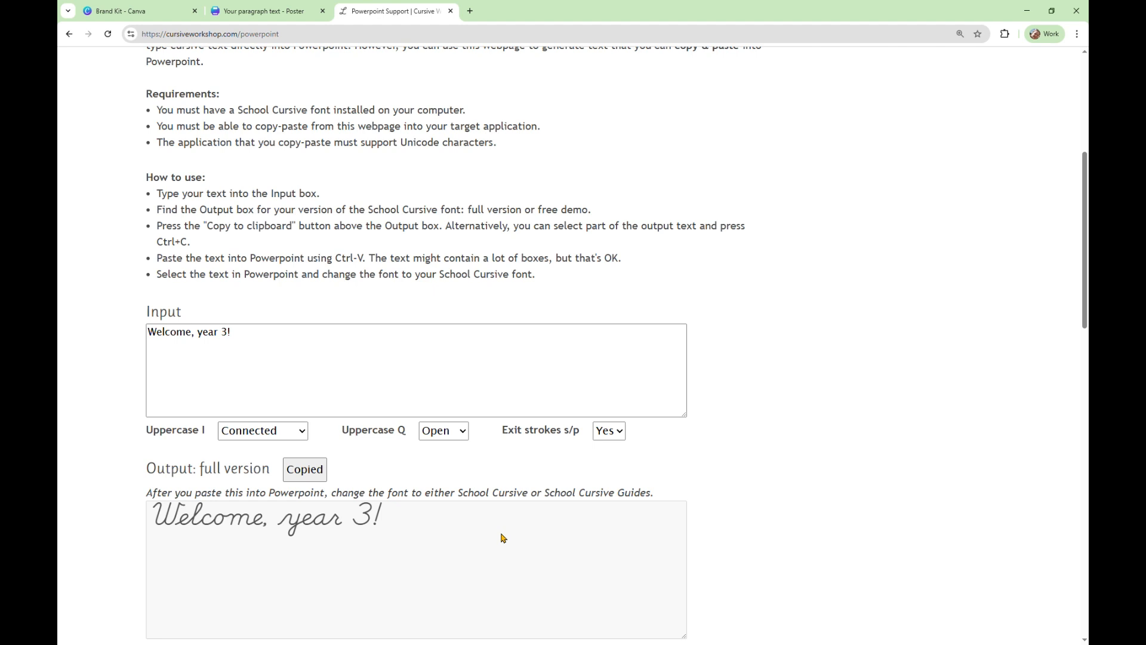
Step: Switch back to the Canva poster and replace the placeholder text with the copied cursive text
{"action": "left_click", "coordinate": [286, 15]}
{"action": "double_click", "coordinate": [641, 327]}
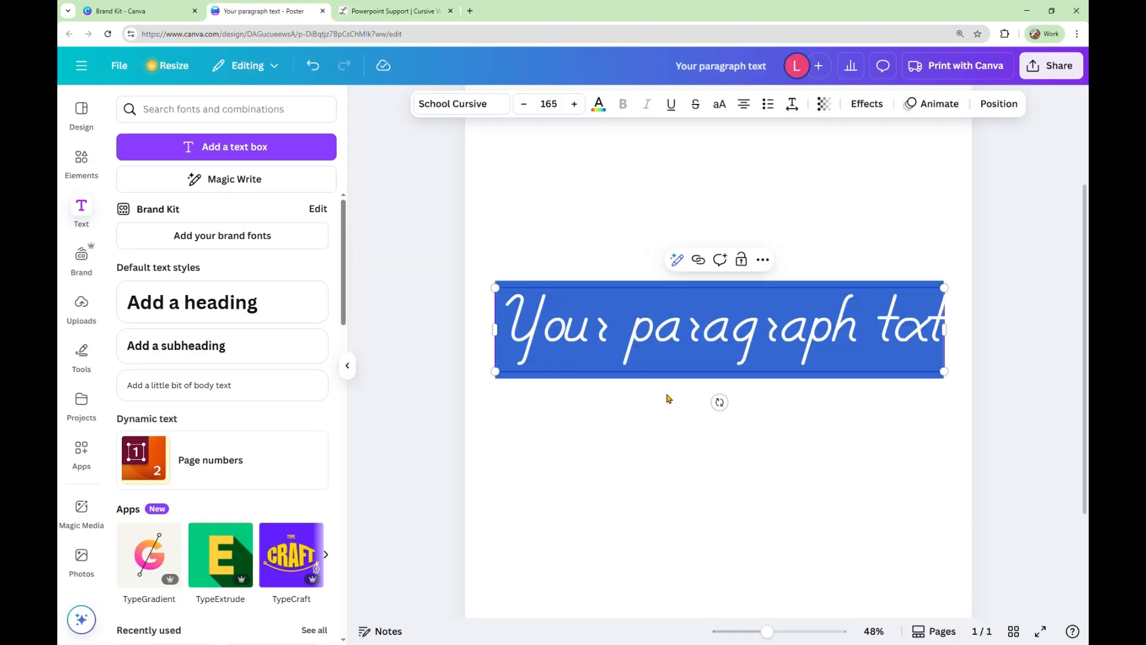
{"action": "key", "text": "ctrl+v"}
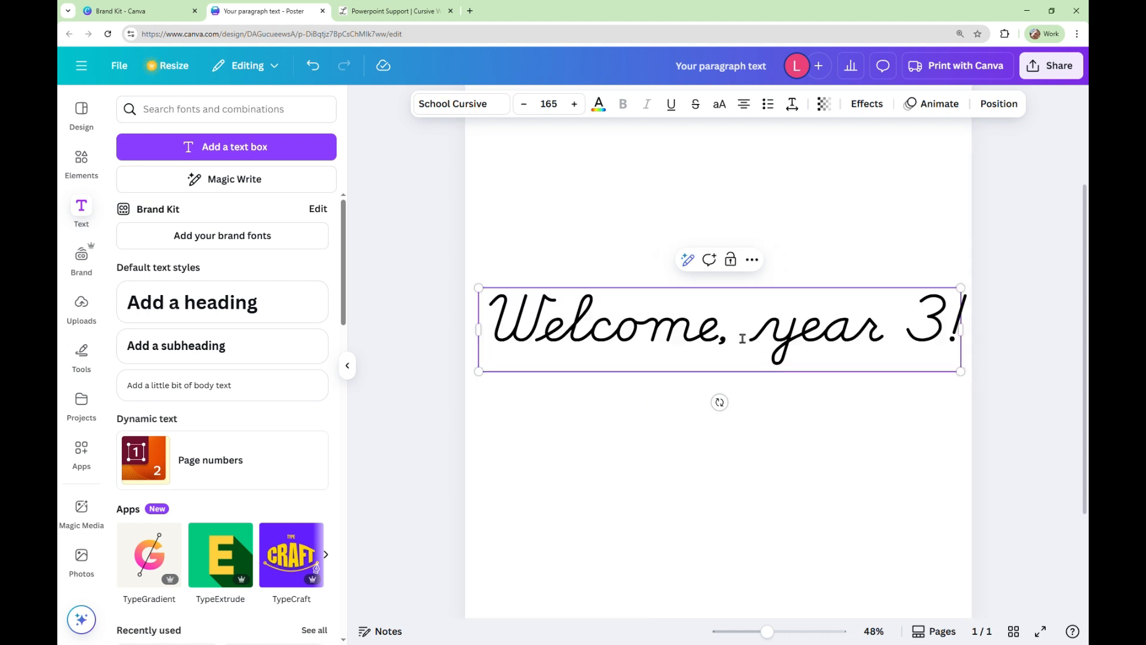
Step: Add a second line reading "Welcome!" by copying the converted word from the first line and adding an exclamation mark
{"action": "key", "text": "Return"}
{"action": "key", "text": "Up"}
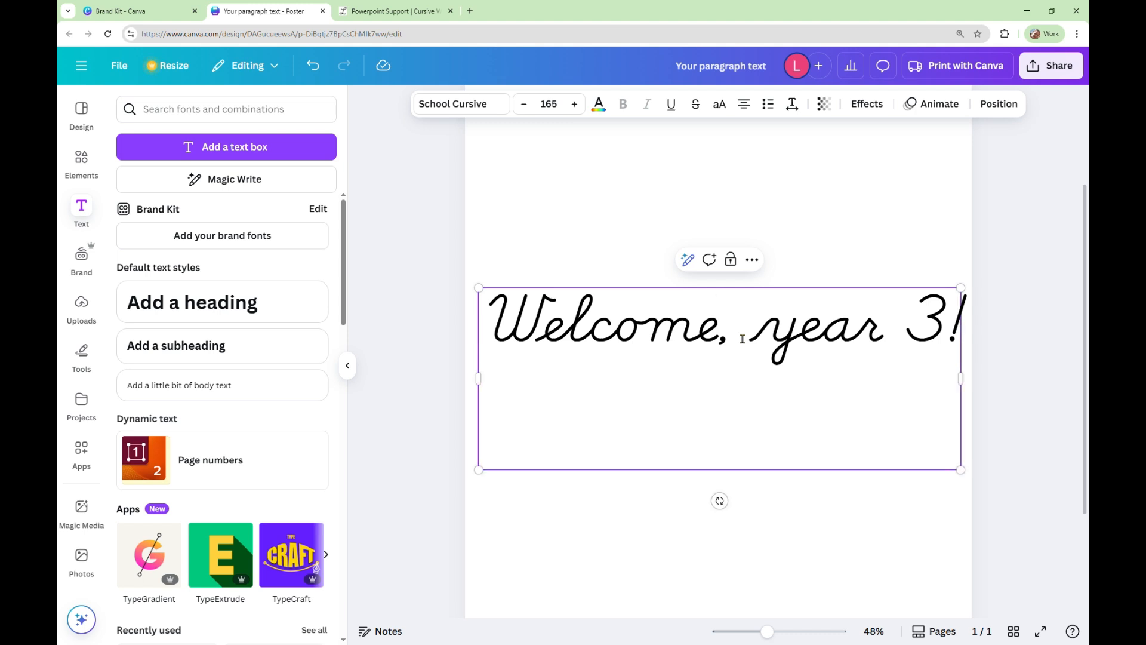
{"action": "key", "text": "shift+Home"}
{"action": "key", "text": "ctrl+c"}
{"action": "key", "text": "Down"}
{"action": "key", "text": "ctrl+v"}
{"action": "type", "text": "!"}
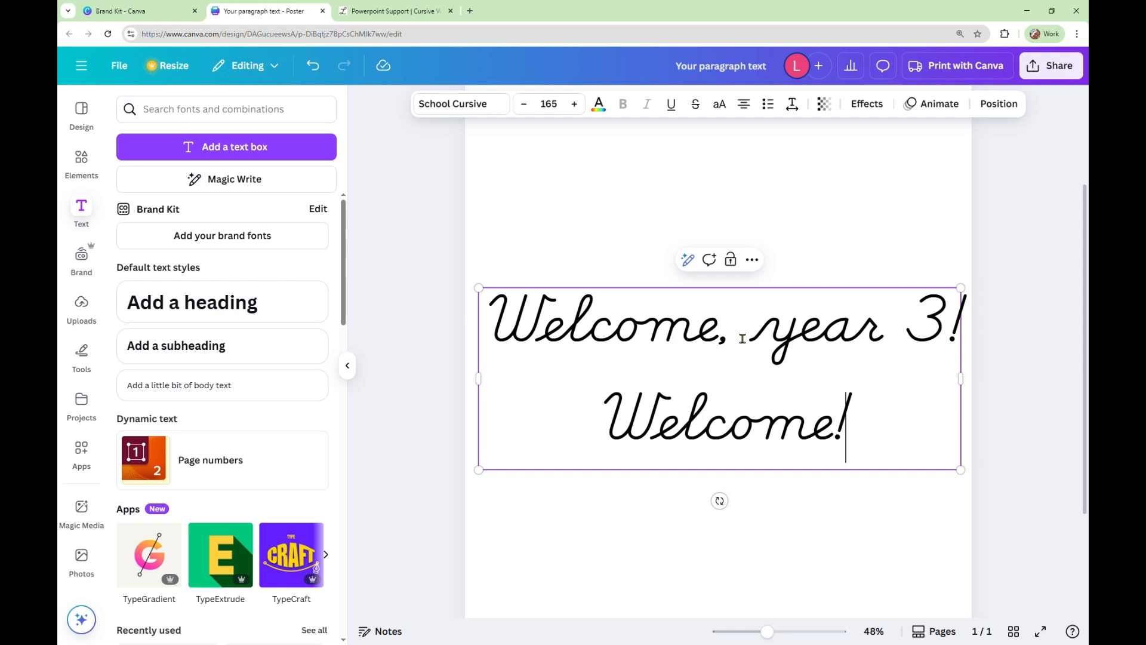